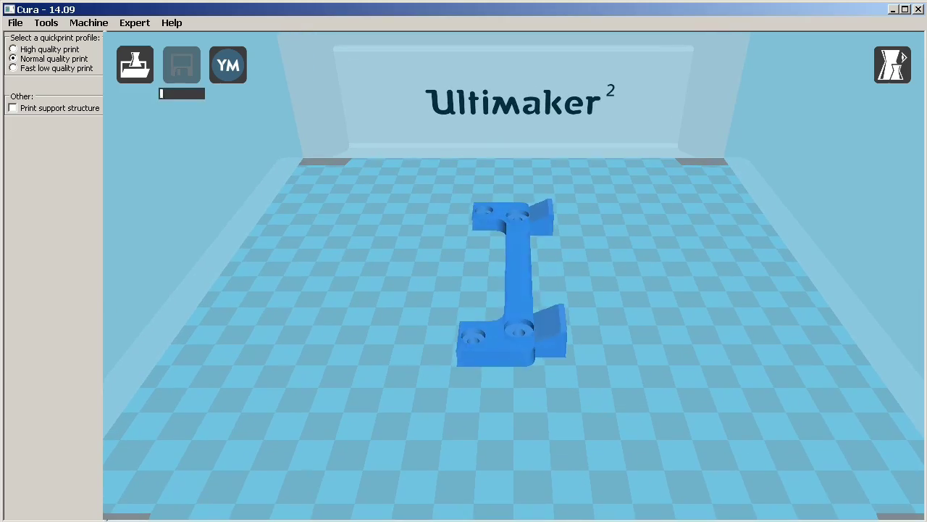
# Select the bracket and rotate it 90° so it lies crosswise on the build plate
pyautogui.click(517, 259)
pyautogui.scroll(-3, 515, 261)
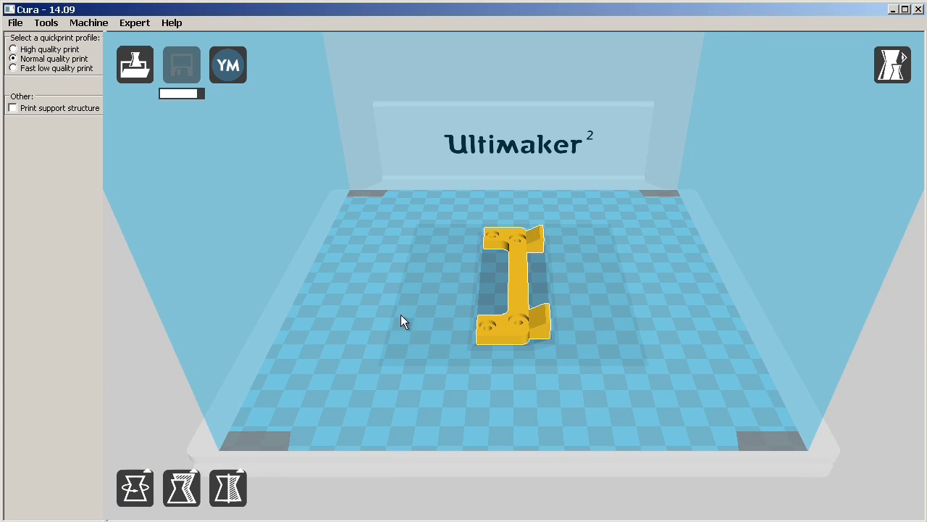
pyautogui.click(135, 486)
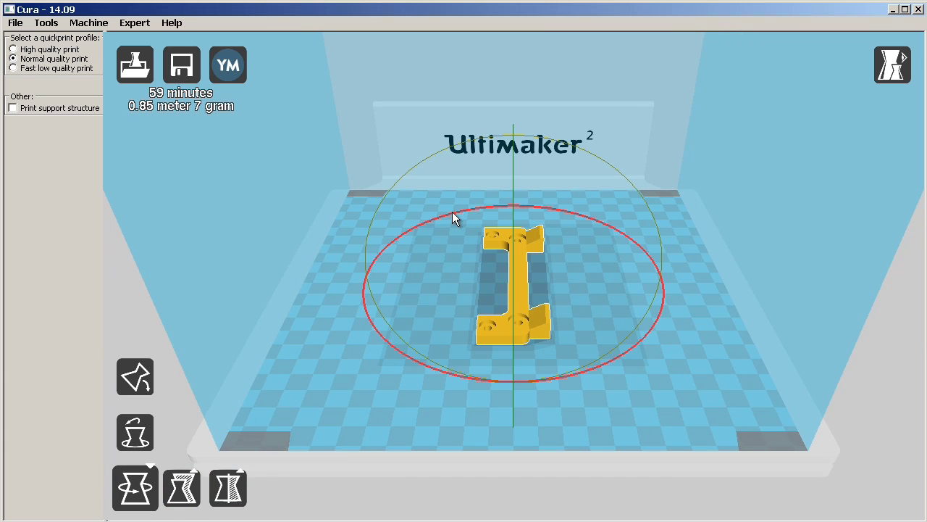
pyautogui.moveTo(452, 211); pyautogui.dragTo(333, 325)
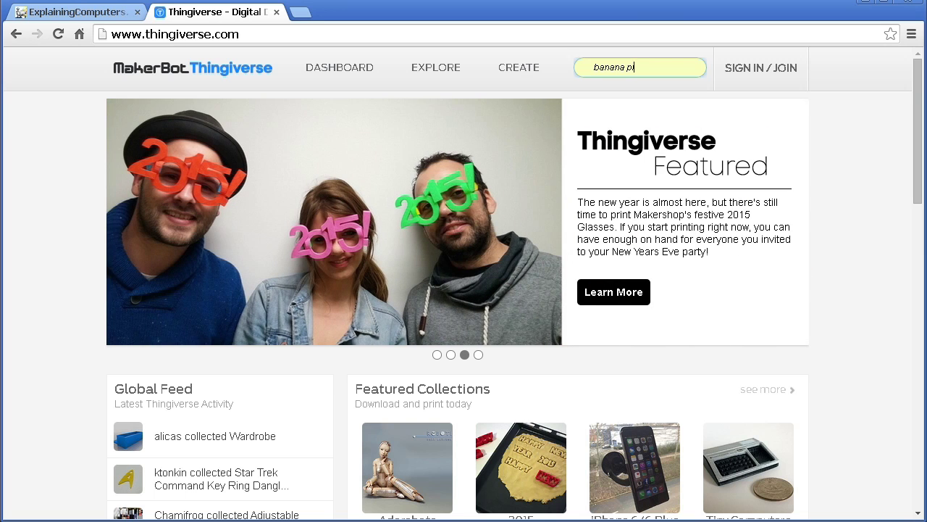
# Search Thingiverse for banana pi and open the Simple case for Banana Pi files
pyautogui.press('Return')
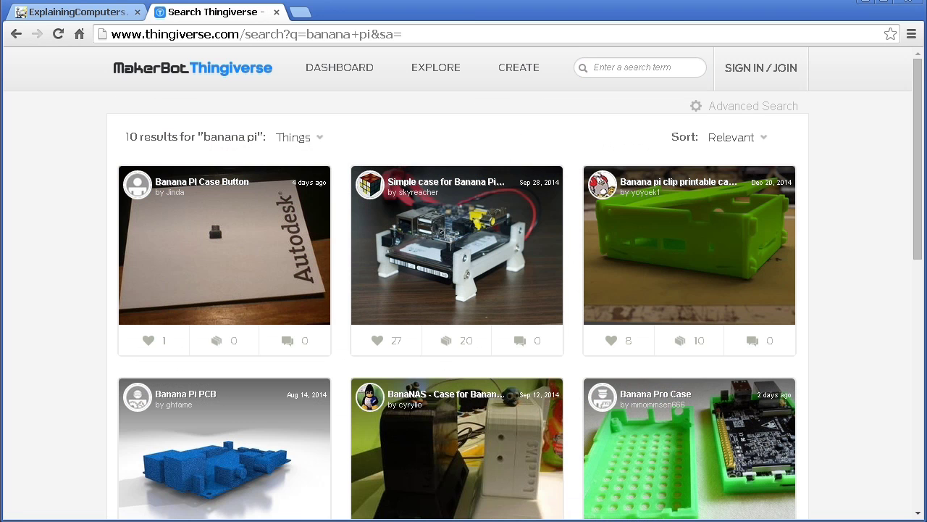
pyautogui.click(496, 250)
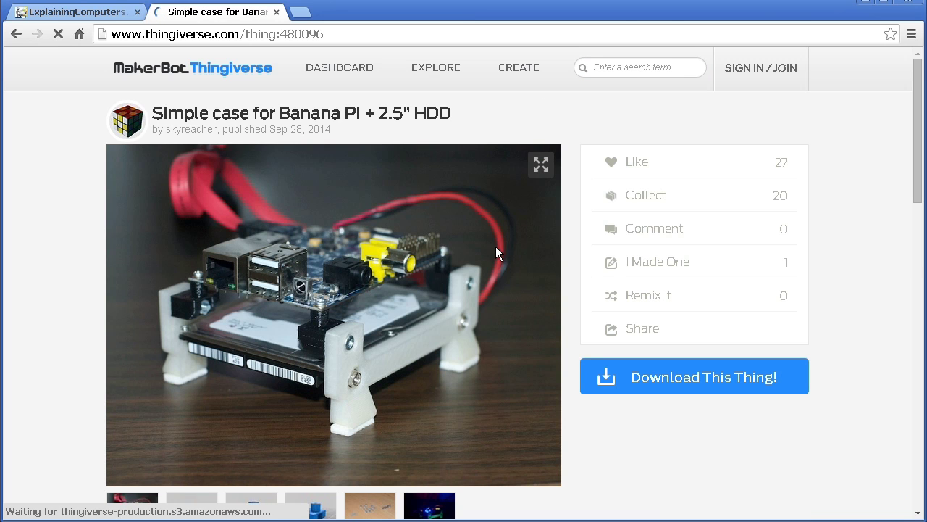
pyautogui.click(708, 378)
# Save bananapi_hdd_part.stl, bananapi_pi_holder_1.stl and bananapi_pi_holder_2.stl
pyautogui.click(274, 245)
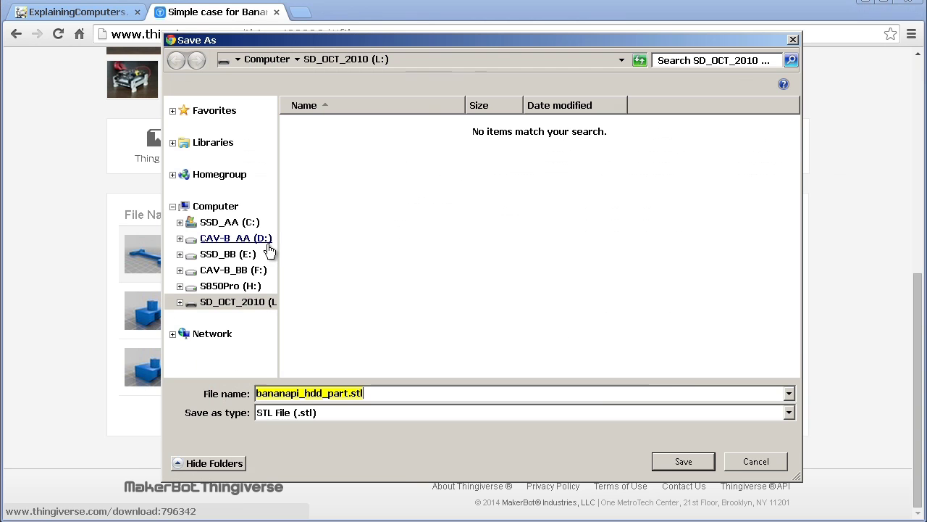
pyautogui.click(665, 464)
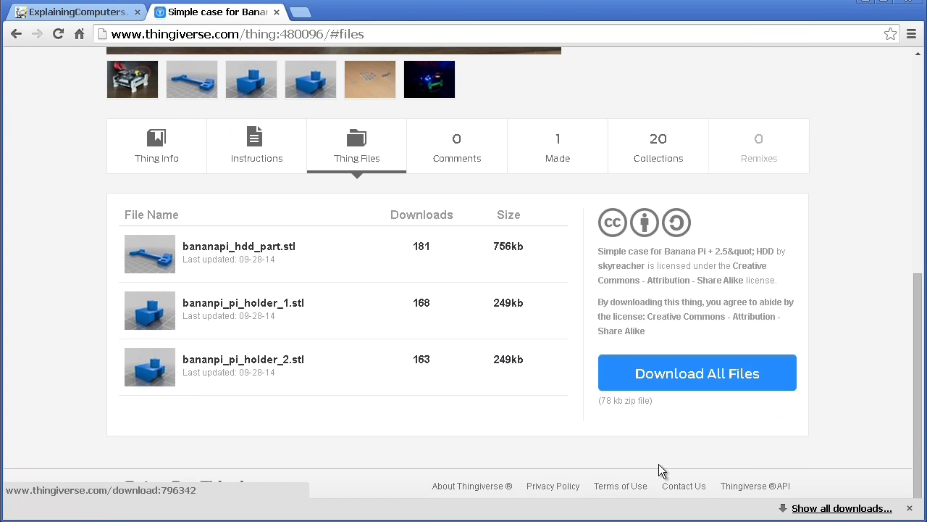
pyautogui.click(251, 310)
pyautogui.click(681, 461)
pyautogui.click(258, 360)
pyautogui.click(683, 462)
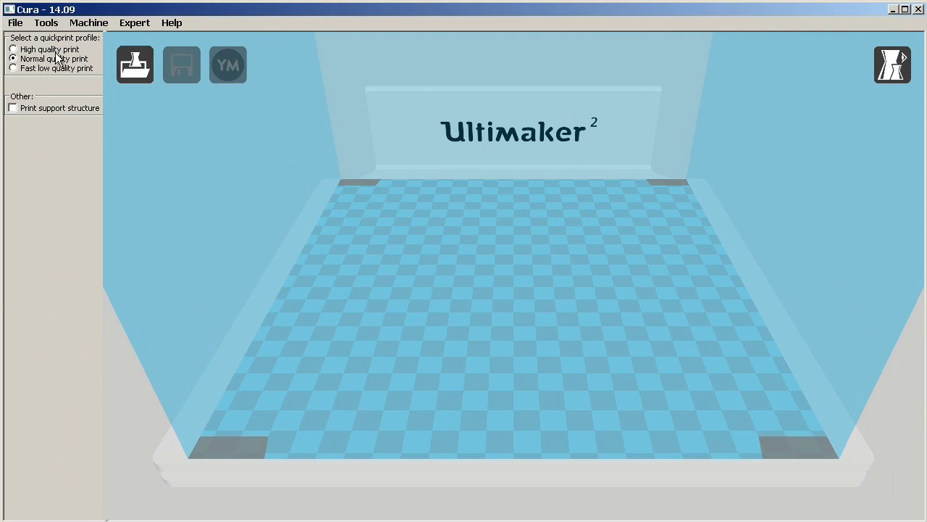
# Load bananapi_hdd_part.stl and rotate it 90° to lie crosswise on the plate
pyautogui.click(15, 23)
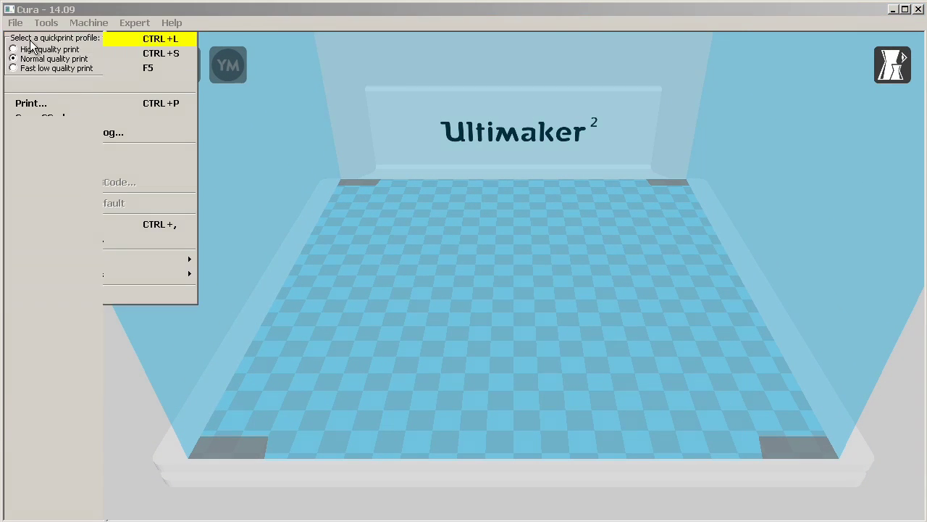
pyautogui.click(43, 39)
pyautogui.click(109, 128)
pyautogui.click(624, 424)
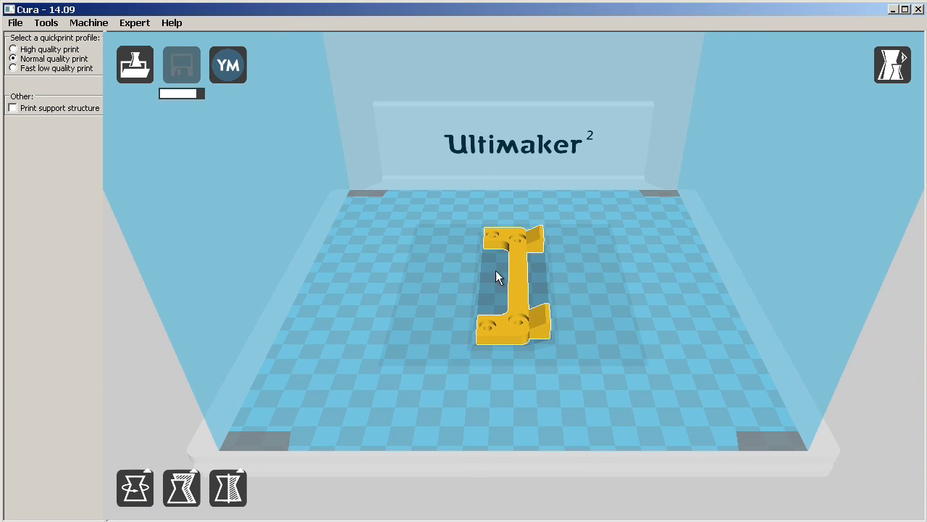
pyautogui.click(134, 487)
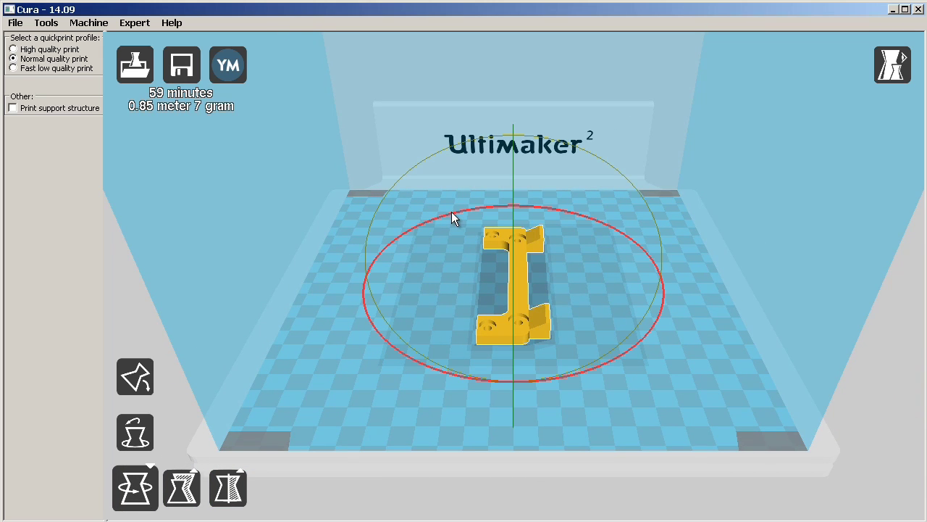
pyautogui.moveTo(452, 211); pyautogui.dragTo(334, 331)
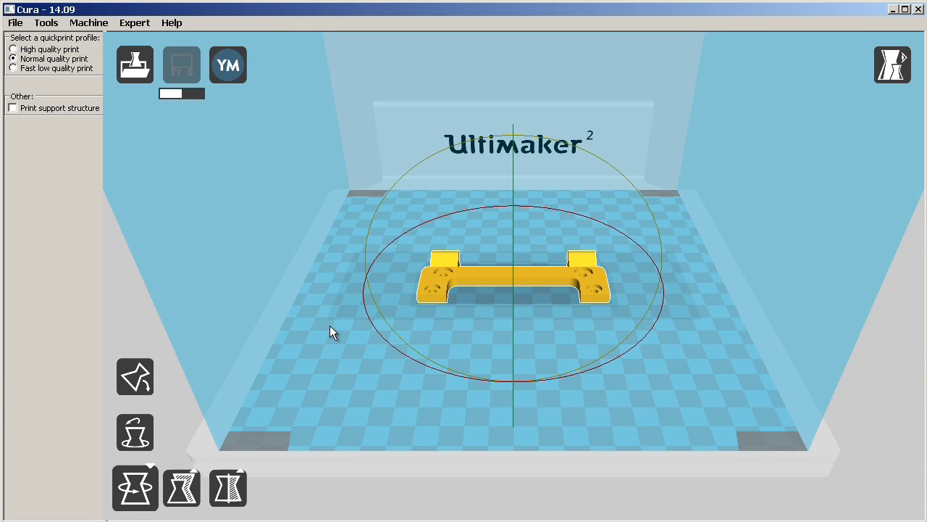
pyautogui.click(132, 22)
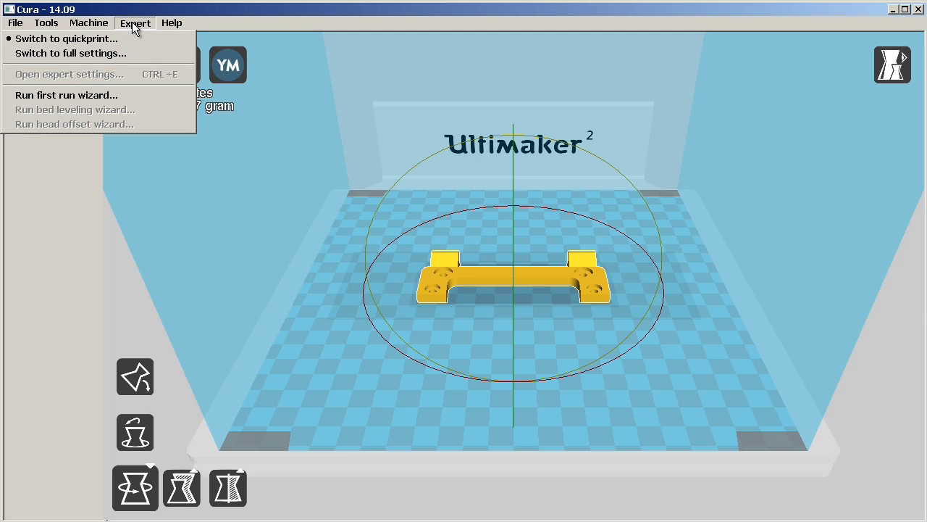
pyautogui.click(126, 51)
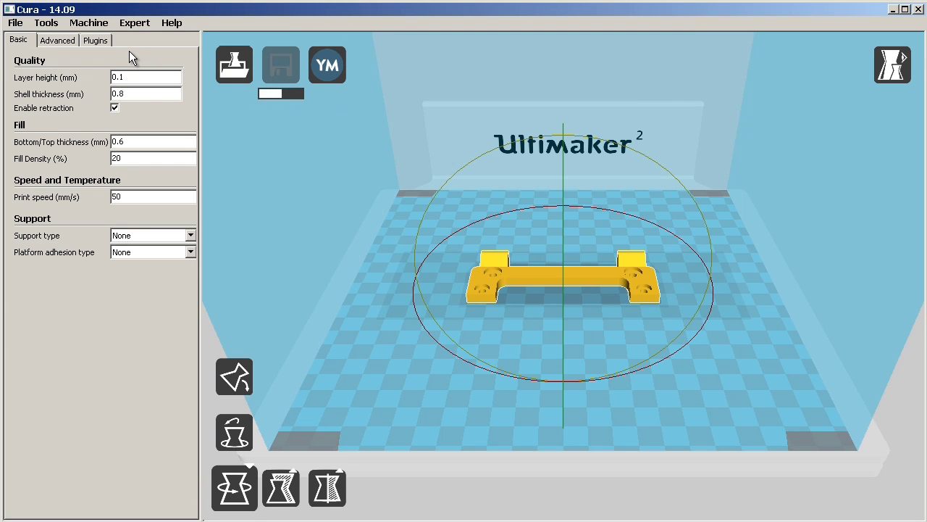
pyautogui.click(135, 23)
pyautogui.click(128, 38)
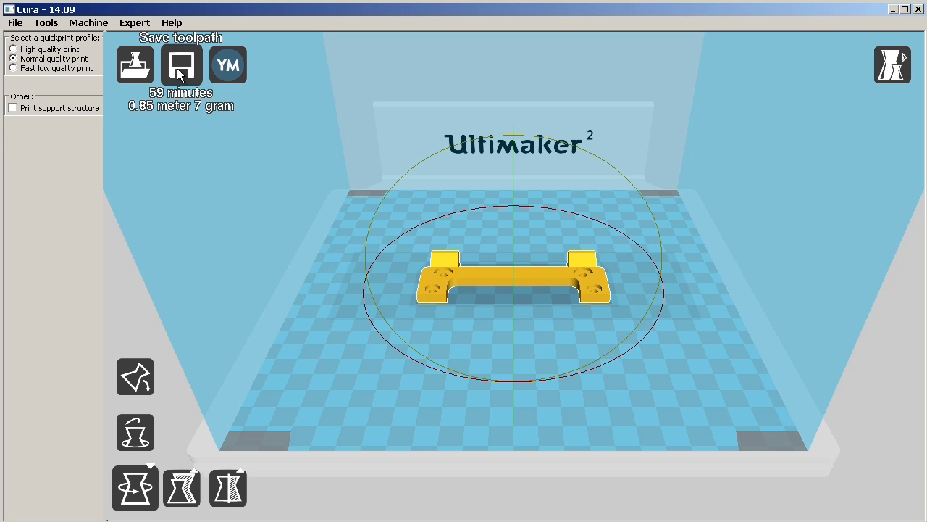
# Save the sliced bracket toolpath as bananapi_hdd_part.gcode on drive L:
pyautogui.click(177, 65)
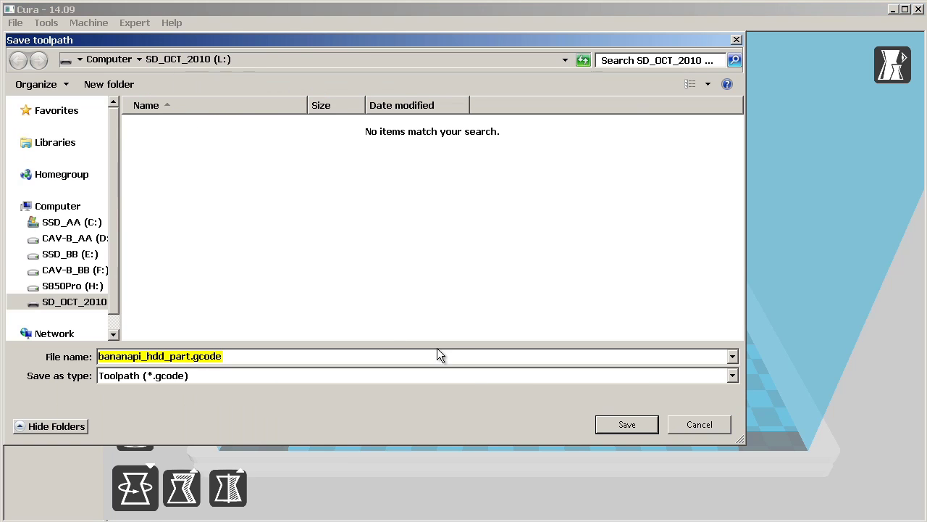
pyautogui.click(627, 426)
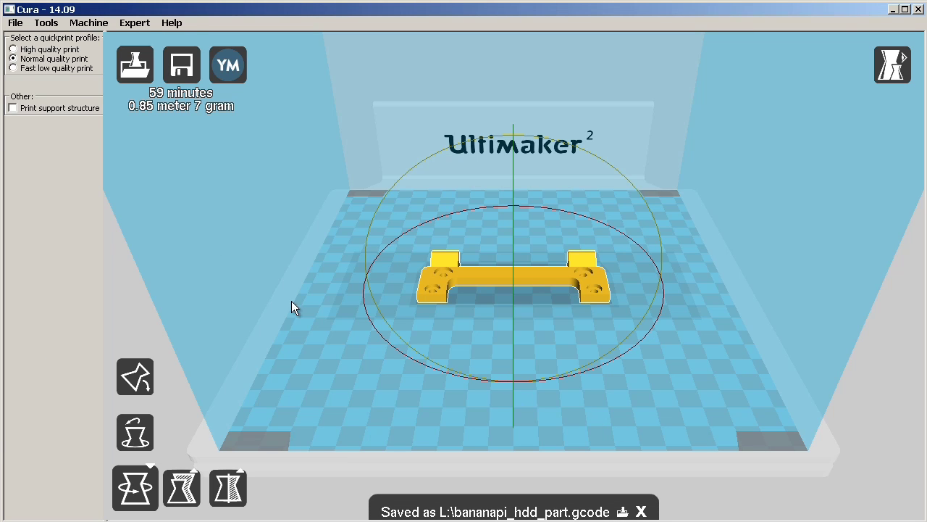
# Clear the bracket from the plate and load bananpi_pi_holder_1.stl
pyautogui.click(16, 22)
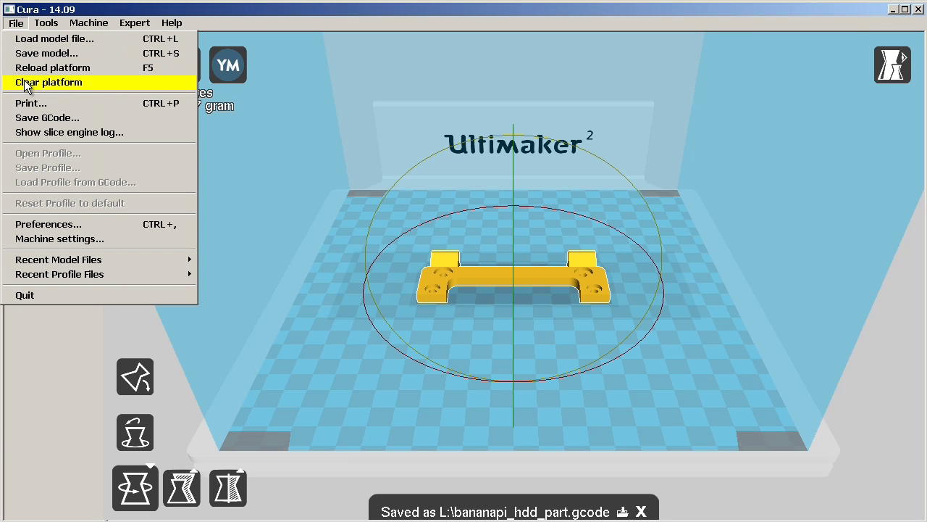
pyautogui.click(25, 82)
pyautogui.click(16, 22)
pyautogui.click(24, 38)
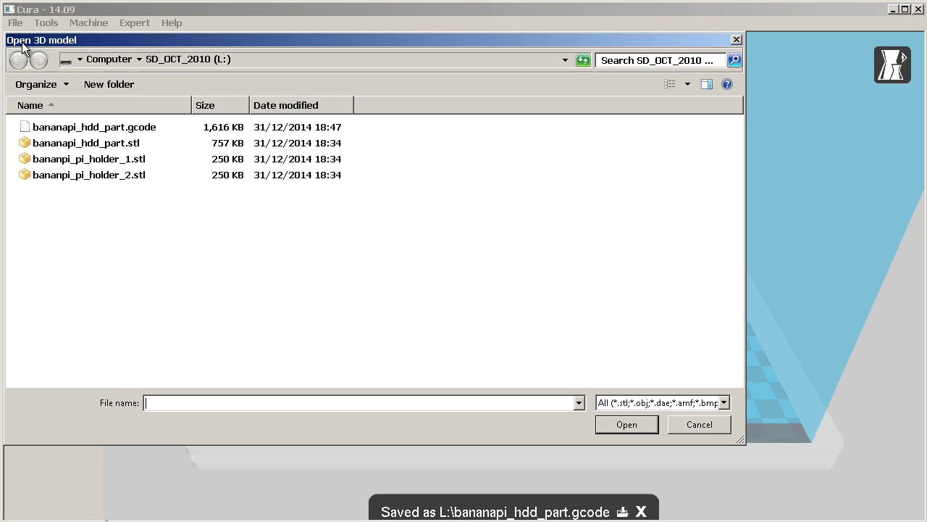
pyautogui.click(82, 166)
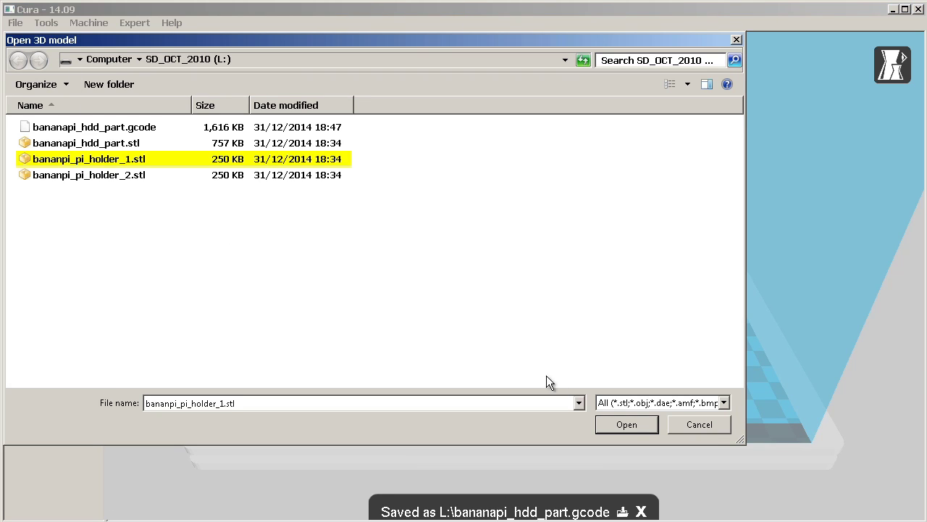
pyautogui.click(622, 424)
# Multiply the holder into three copies and save them as G-code
pyautogui.rightClick(522, 264)
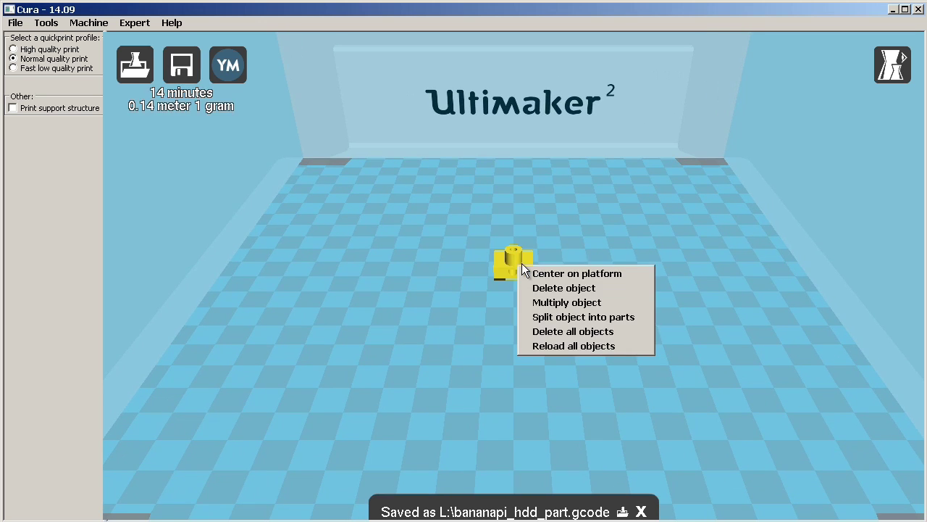
pyautogui.click(551, 302)
pyautogui.write('2')
pyautogui.click(530, 308)
pyautogui.moveTo(571, 322); pyautogui.dragTo(527, 320, button='right')
pyautogui.hotkey('ctrl', 'g')
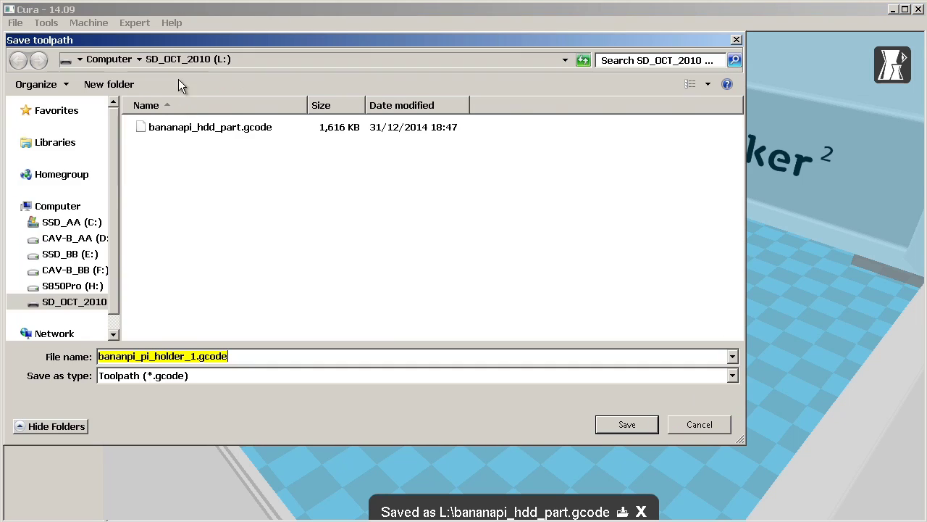
pyautogui.click(597, 423)
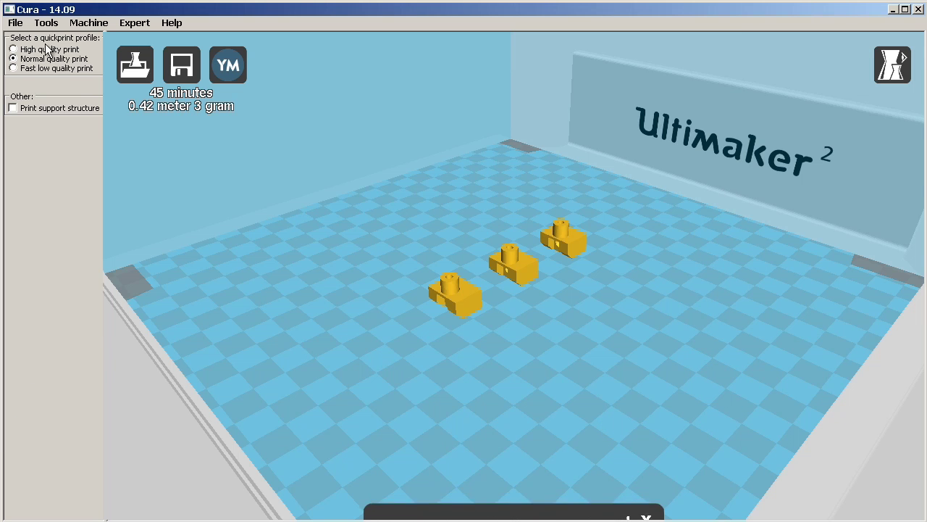
# Clear the plate, load bananpi_pi_holder_2.stl and save it as bananpi_pi_holder_2.gcode
pyautogui.click(16, 24)
pyautogui.click(31, 83)
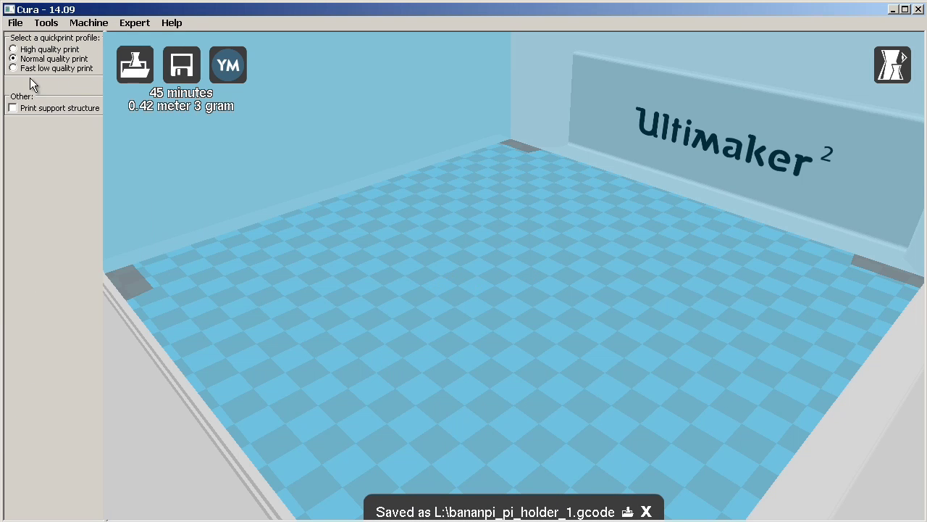
pyautogui.click(15, 22)
pyautogui.click(32, 34)
pyautogui.click(88, 190)
pyautogui.click(617, 424)
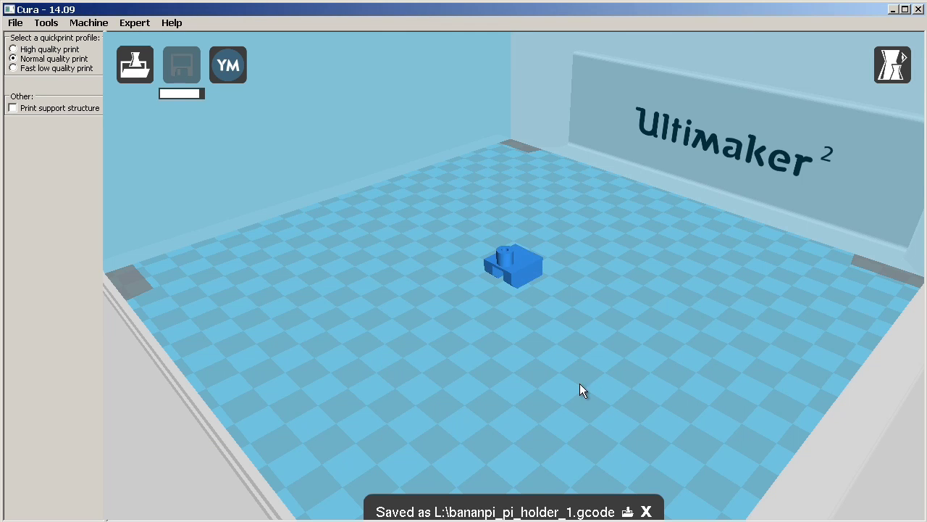
pyautogui.click(181, 68)
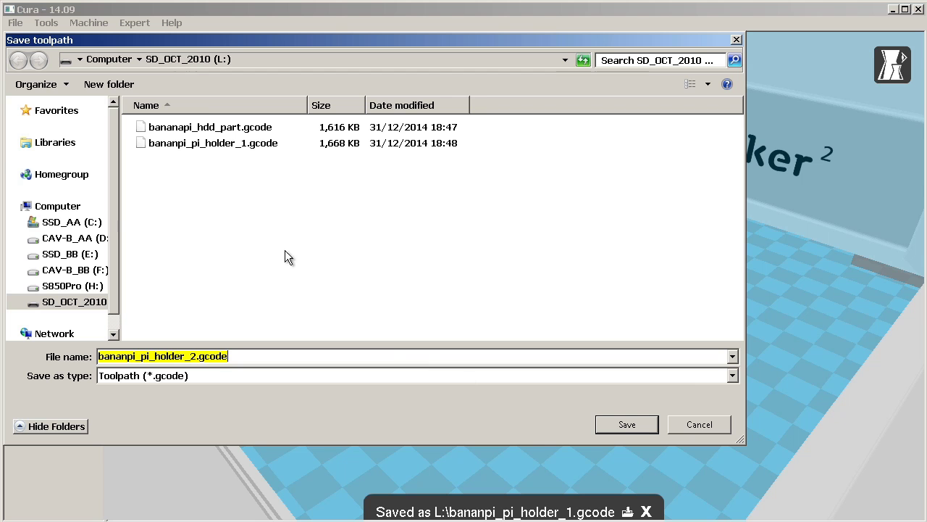
pyautogui.click(625, 424)
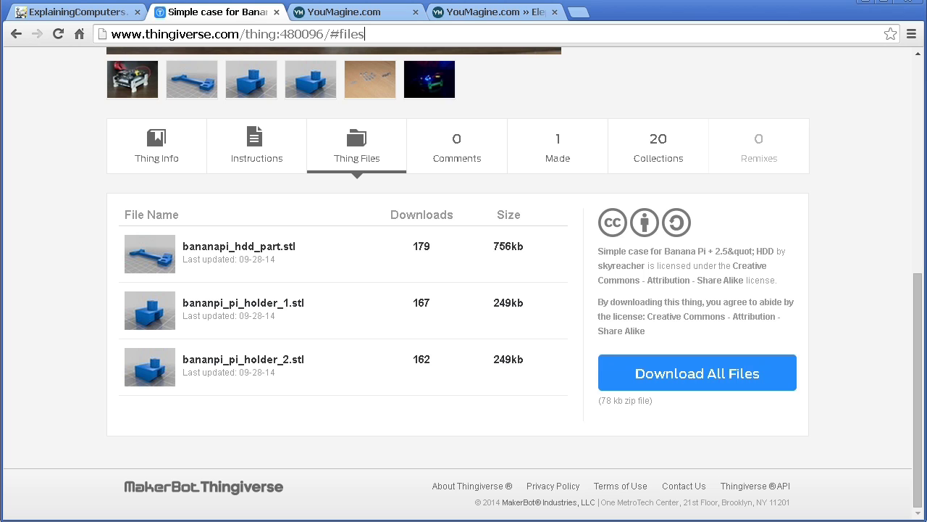
# Go to the Elephant FabShop design on YouMagine and download elephant-fabshop.zip
pyautogui.click(371, 16)
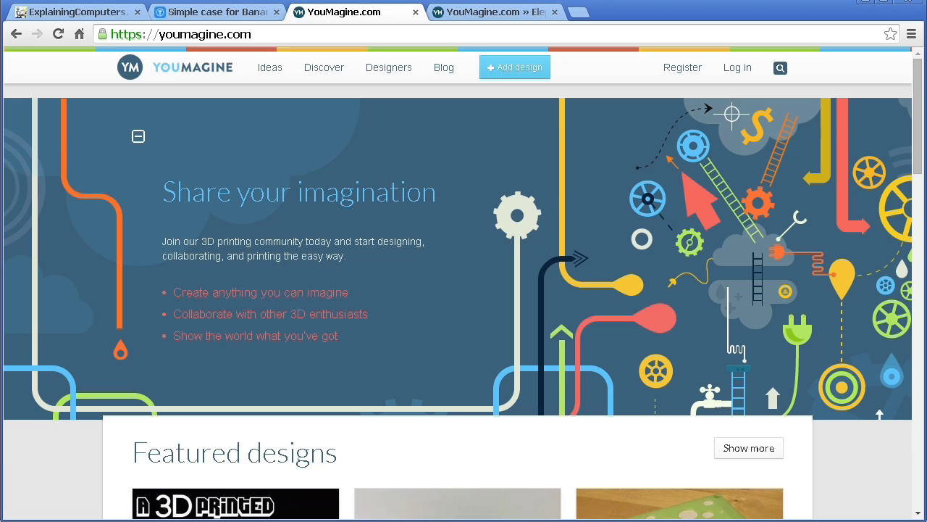
pyautogui.click(477, 14)
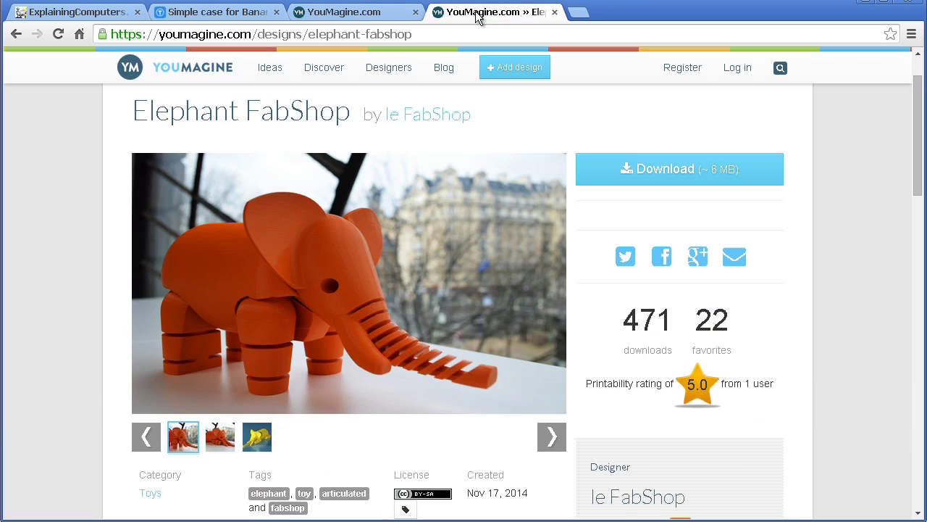
pyautogui.click(677, 171)
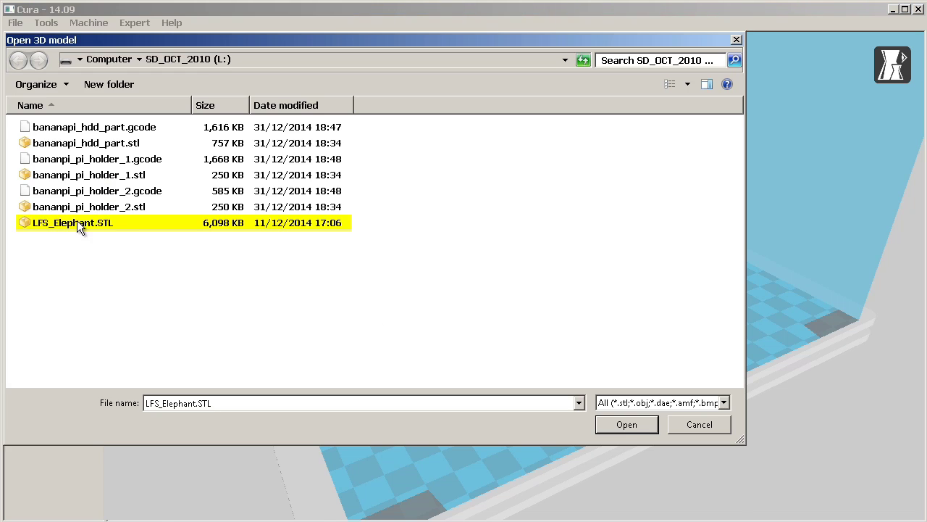
# Load LFS_Elephant.STL and scale it to 140 mm wide
pyautogui.doubleClick(79, 224)
pyautogui.click(569, 212)
pyautogui.click(182, 491)
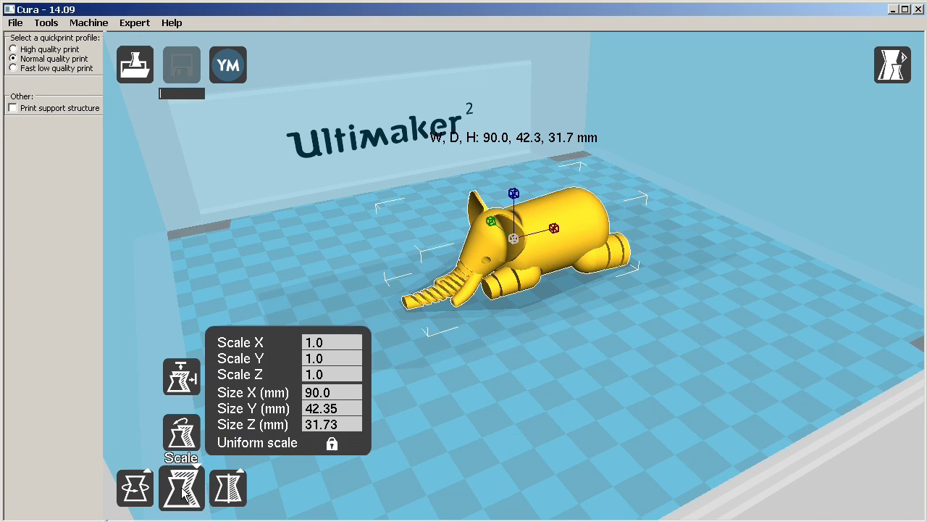
pyautogui.write('140')
pyautogui.press('Tab')
pyautogui.click(350, 265)
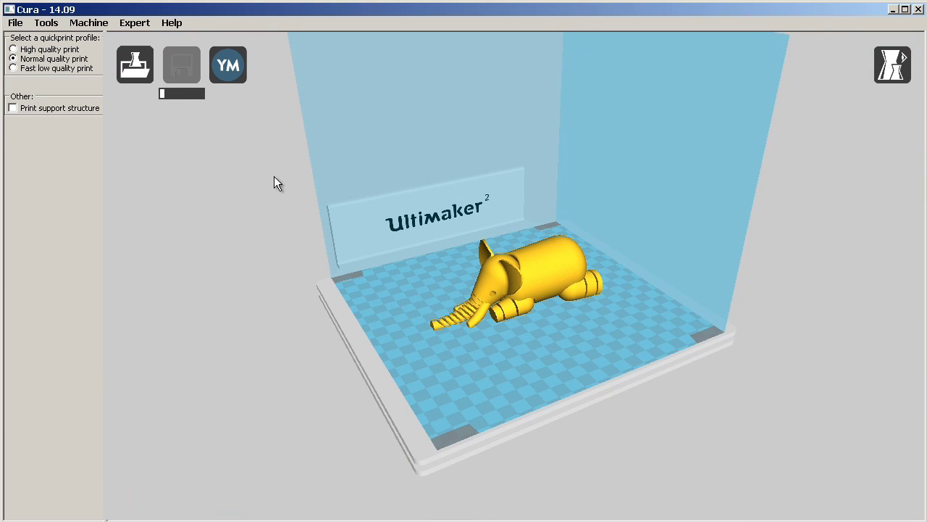
# Switch to full settings and set Raft adhesion with 0.2 mm layer height
pyautogui.click(134, 23)
pyautogui.click(124, 53)
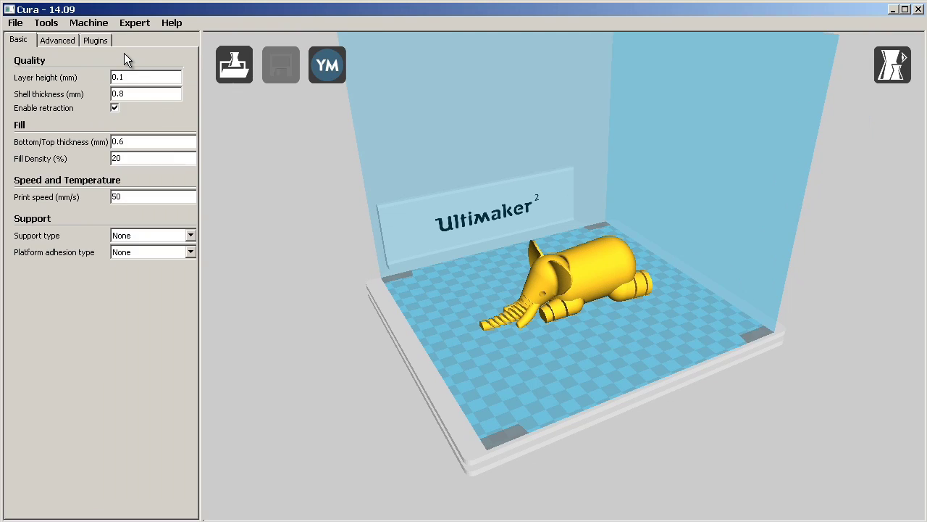
pyautogui.click(191, 253)
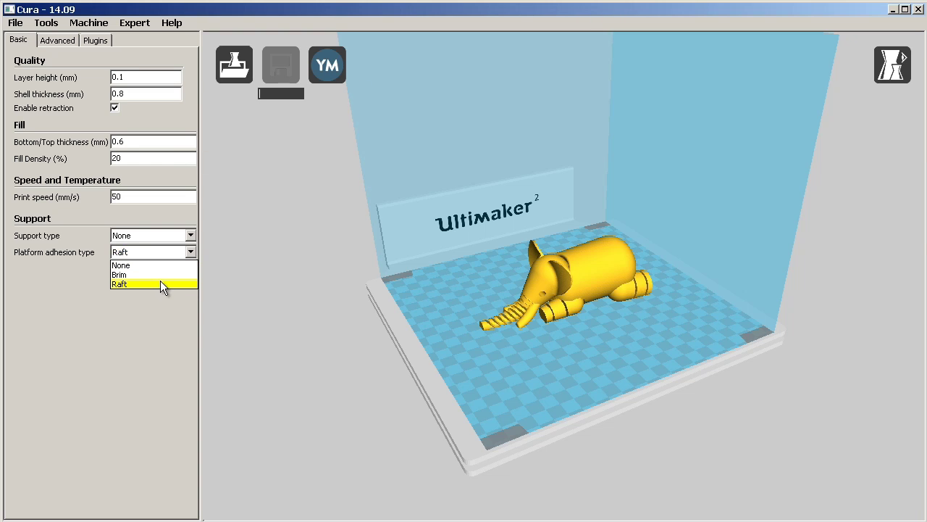
pyautogui.click(120, 284)
pyautogui.click(139, 77)
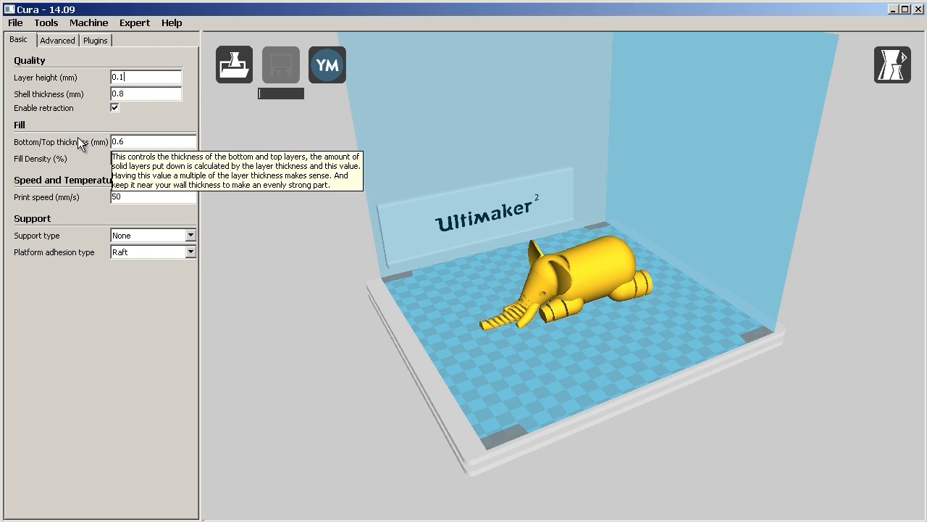
pyautogui.press('BackSpace')
pyautogui.write('2')
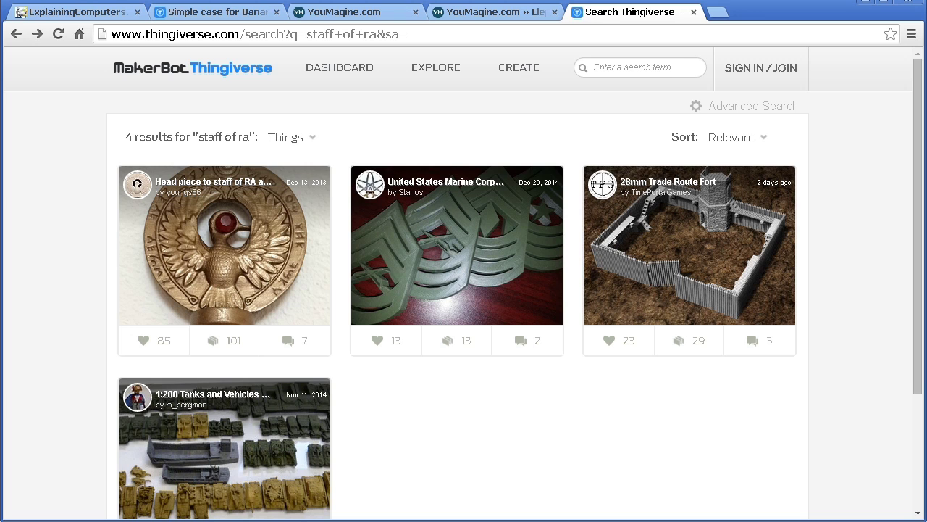
# Open the Head piece to staff of RA design and save RA_head_piece.STL
pyautogui.click(290, 260)
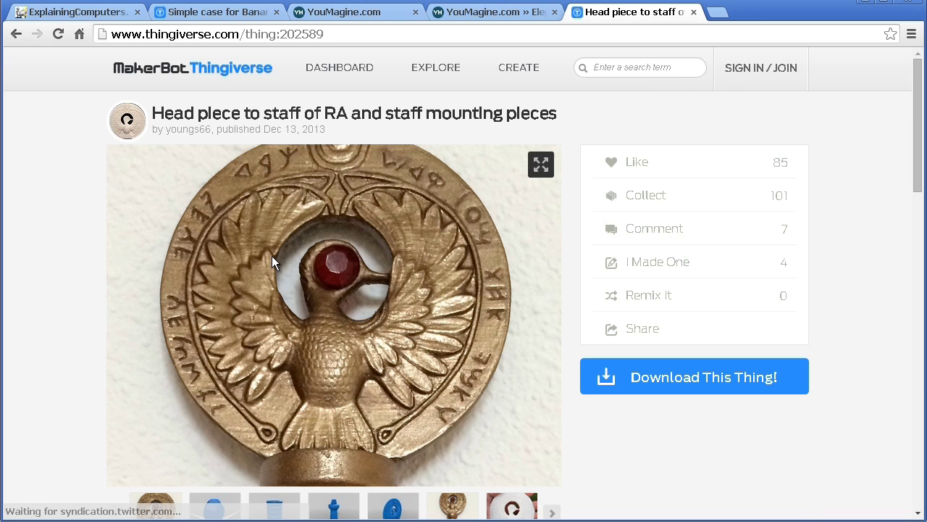
pyautogui.click(664, 391)
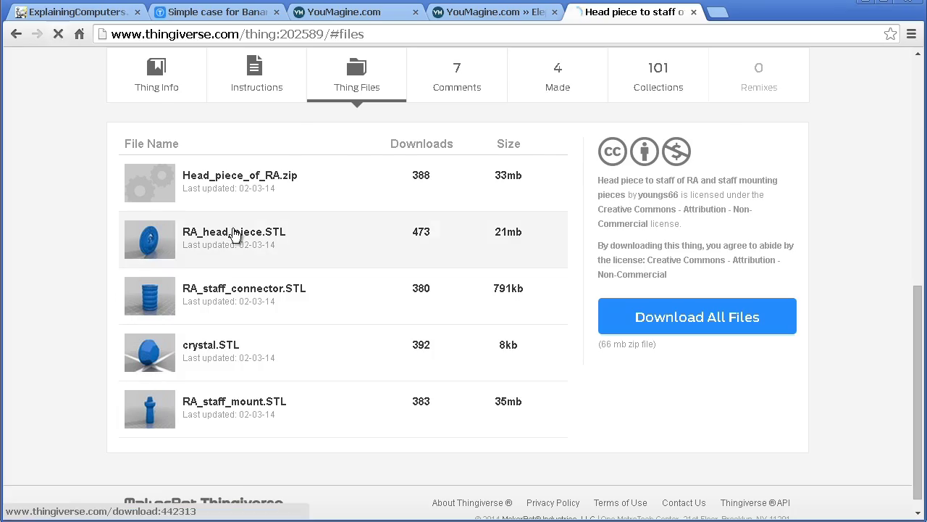
pyautogui.click(234, 231)
pyautogui.click(683, 461)
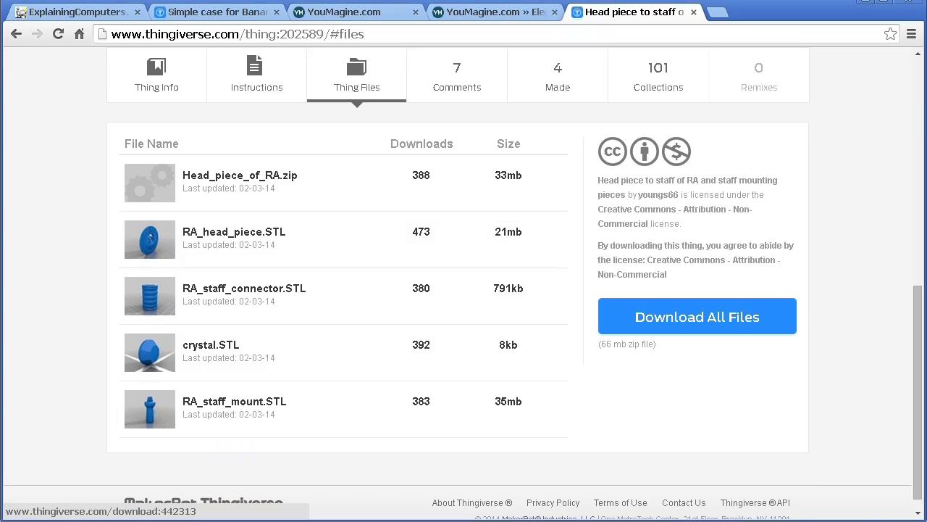